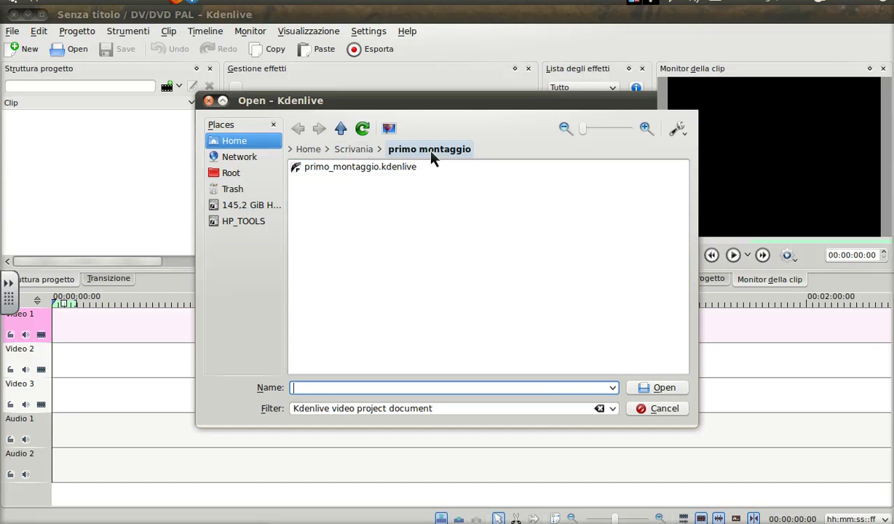
Open the primo_montaggio.kdenlive project and add the audio clip corto.mp3 from the "audio corto" folder in Scrivania
double_click(399, 175)
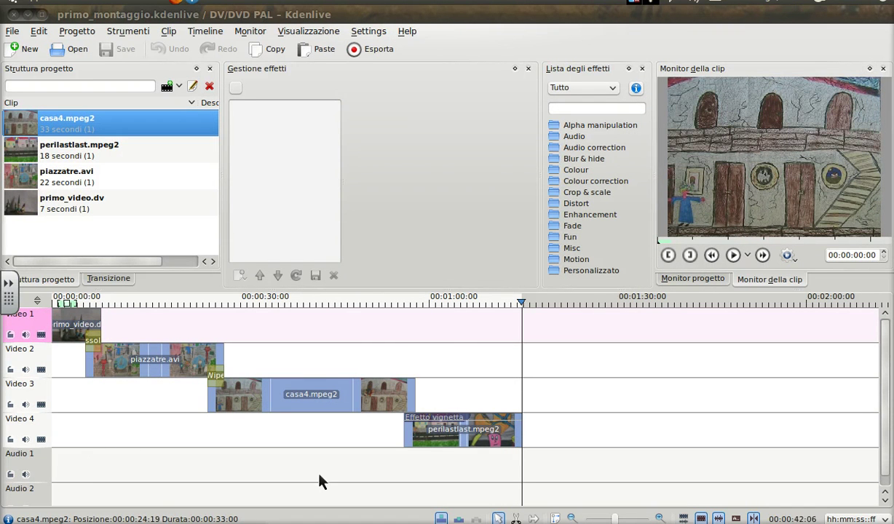
left_click(180, 86)
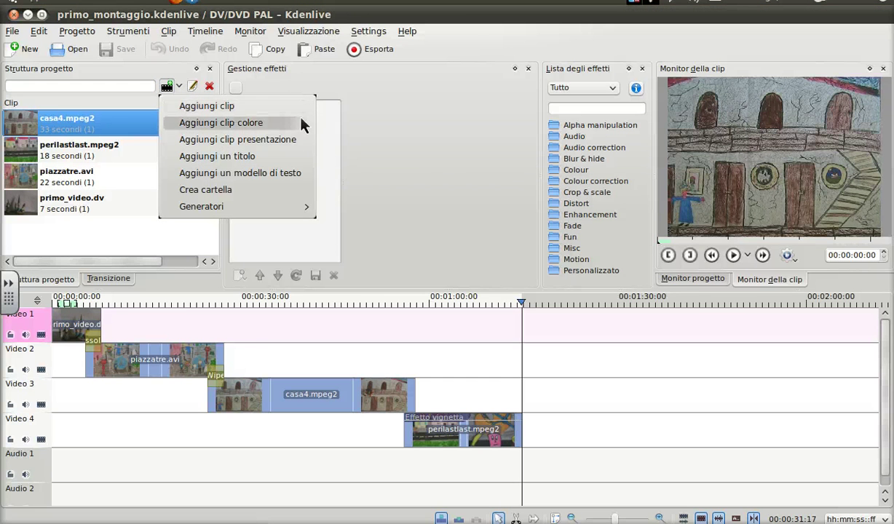
left_click(267, 108)
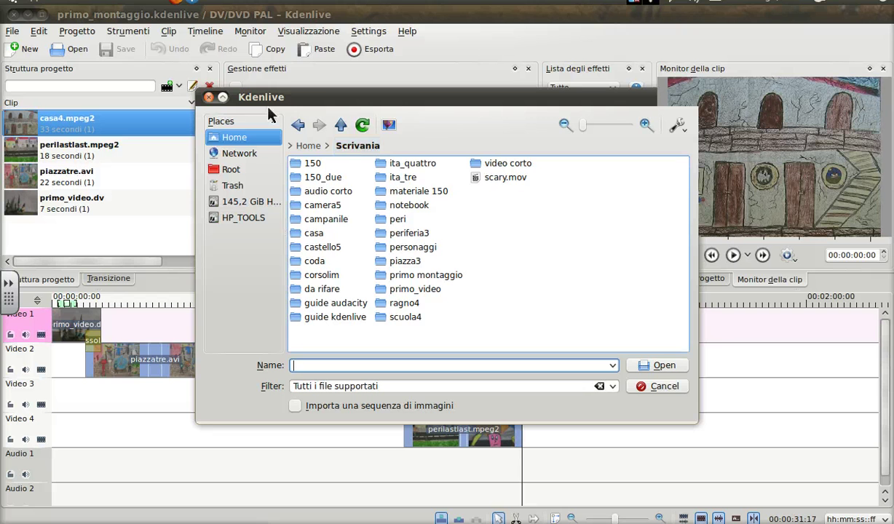
left_click(347, 194)
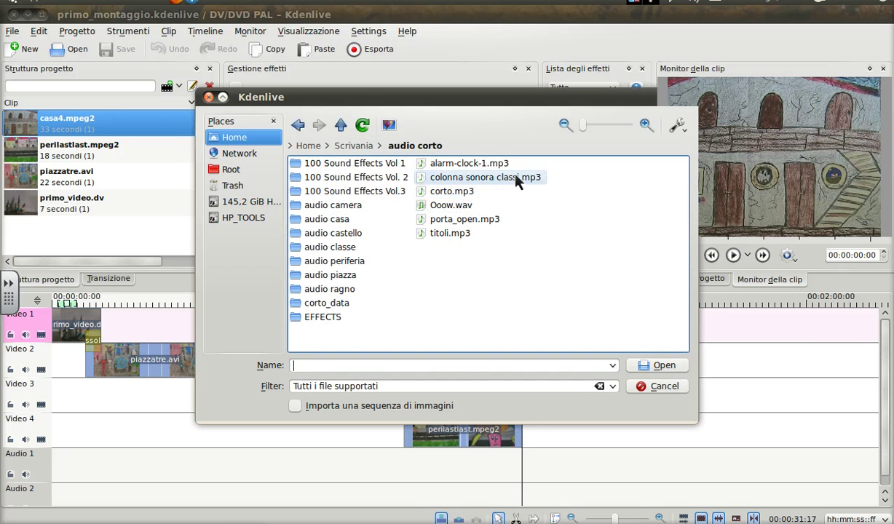
double_click(466, 193)
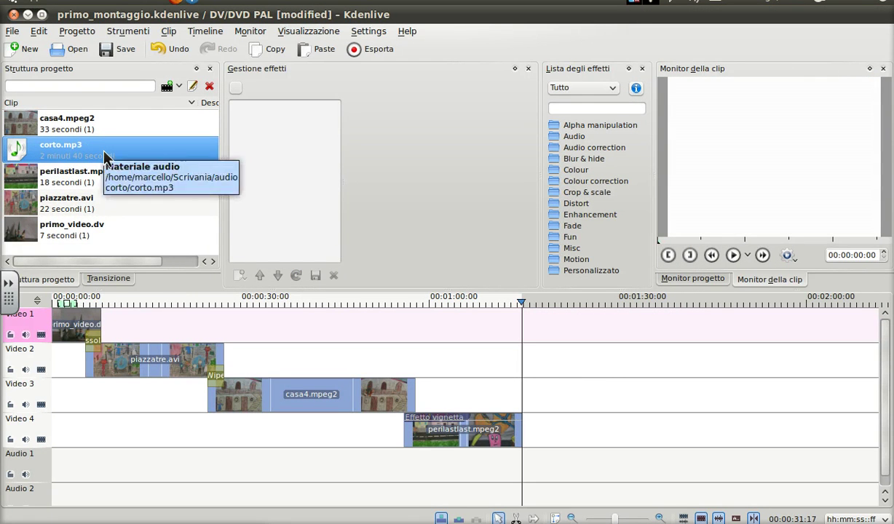
Place corto.mp3 at the start of the Audio 1 track and trim its end to match the end of the perilastlast.mpeg2 clip
left_click_drag(105, 158, 86, 473)
left_click_drag(193, 481, 172, 483)
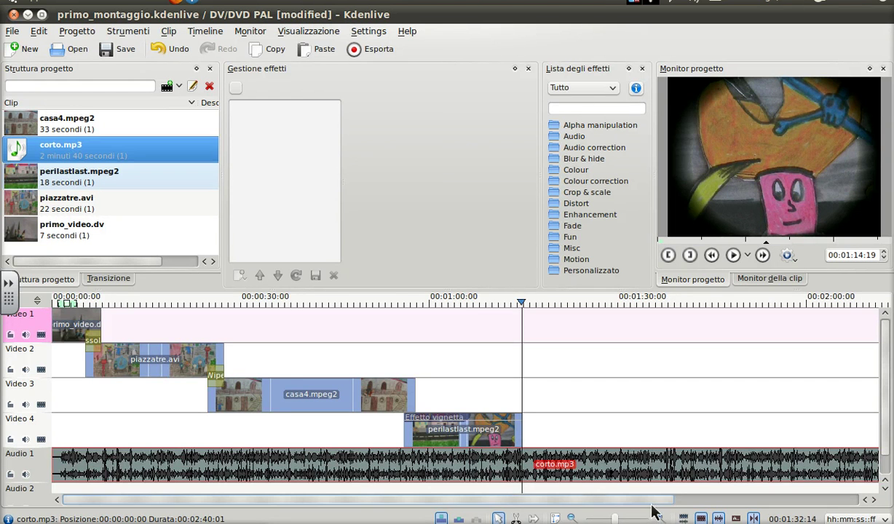
left_click_drag(656, 500, 860, 501)
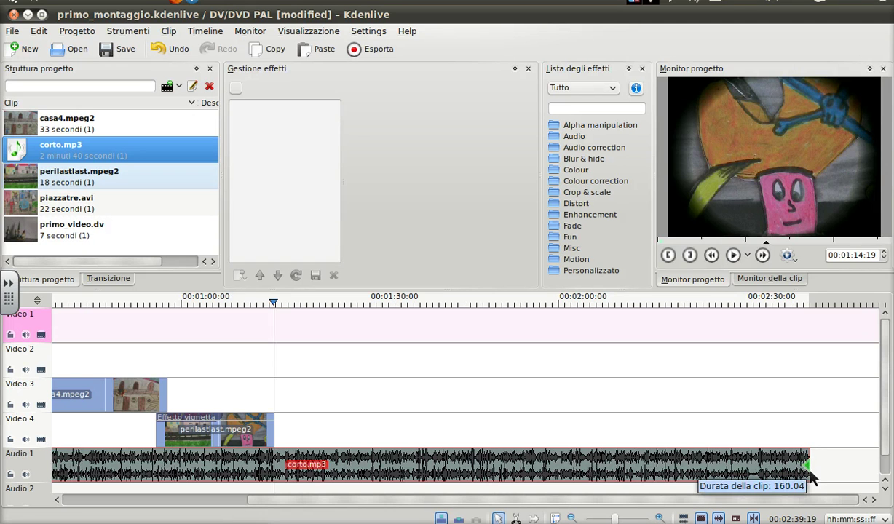
left_click_drag(811, 477, 276, 465)
scroll(281, 449, "up", 5)
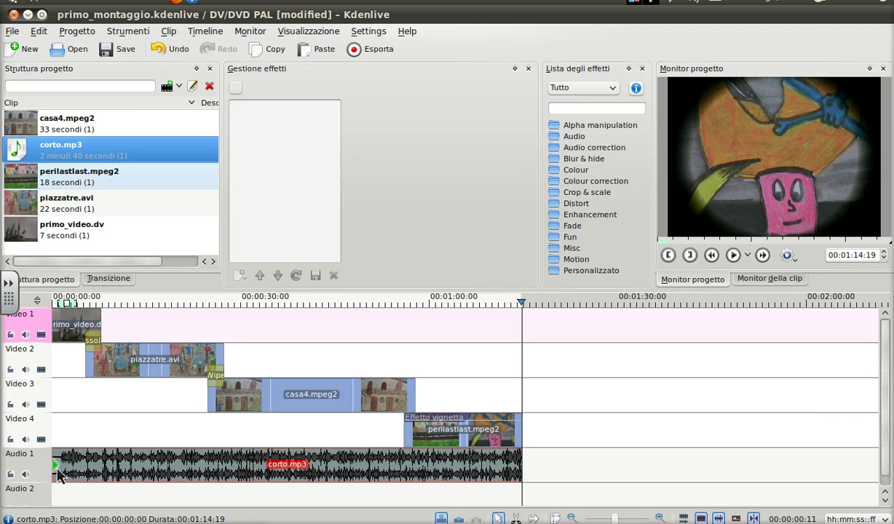
mouse_move(53, 462)
left_mouse_down()
mouse_move(114, 472)
mouse_move(45, 472)
left_mouse_up()
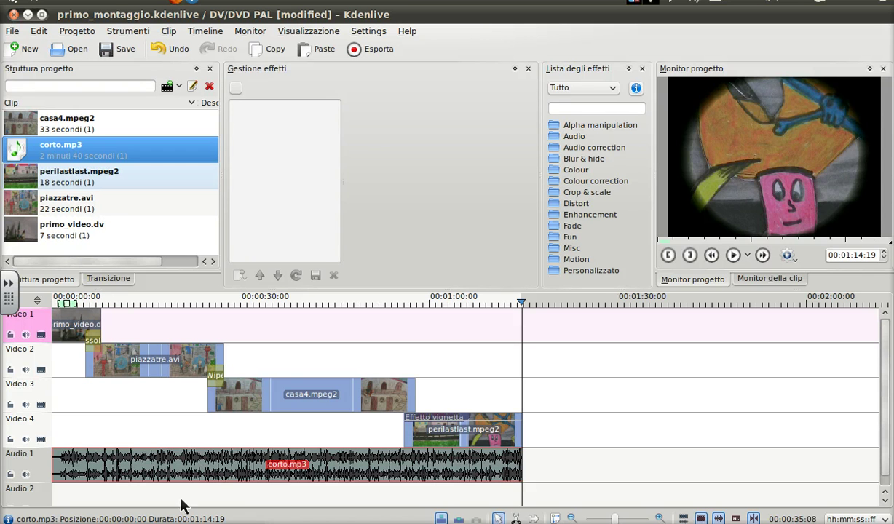
left_click(884, 484)
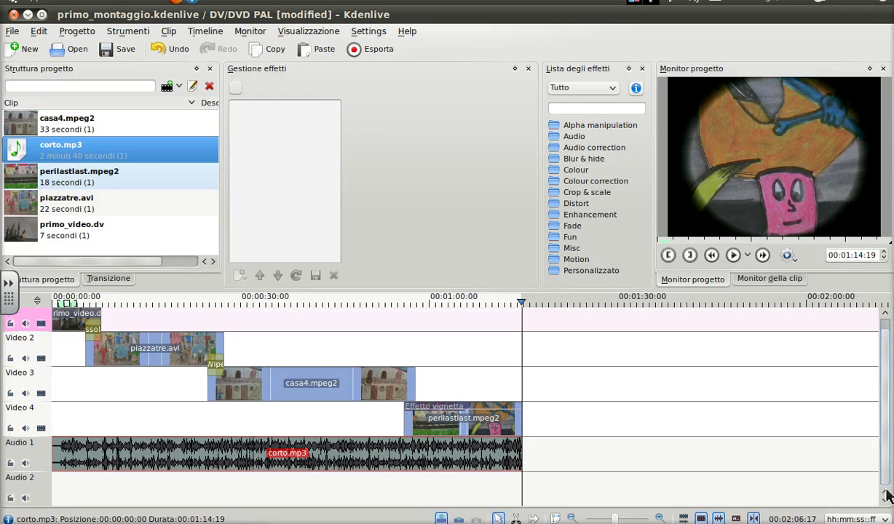
right_click(21, 496)
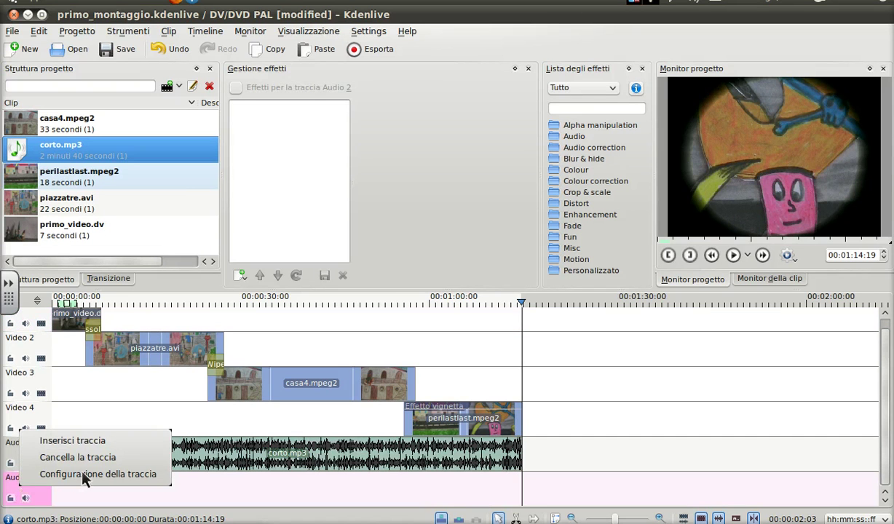
left_click(683, 485)
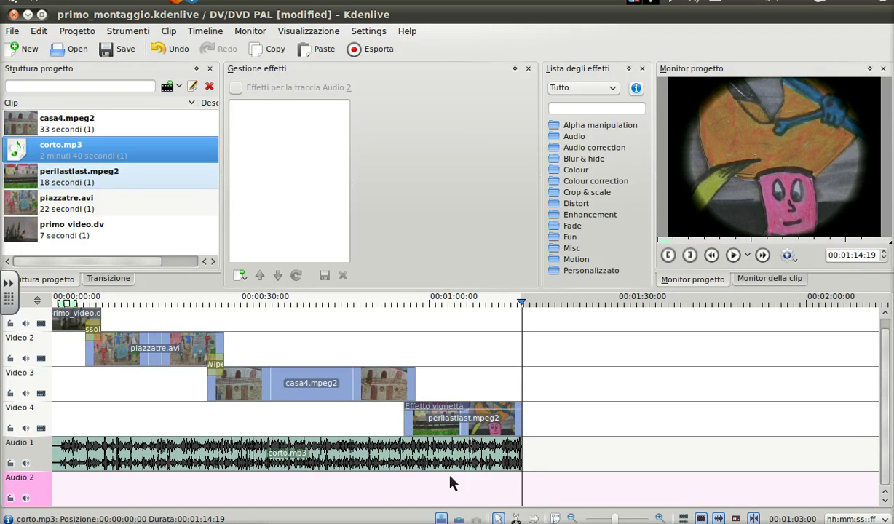
Filter the effects list to Audio and expand its Audio and Fade groups
left_click(615, 92)
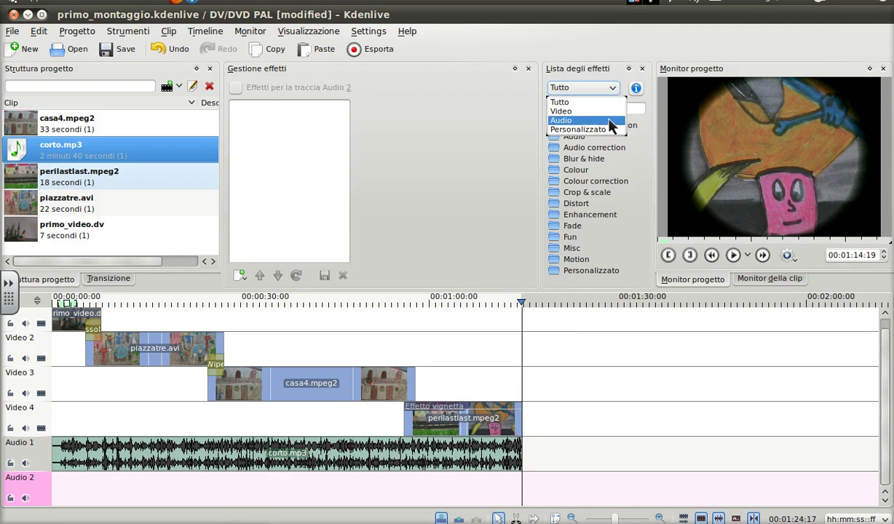
left_click(606, 122)
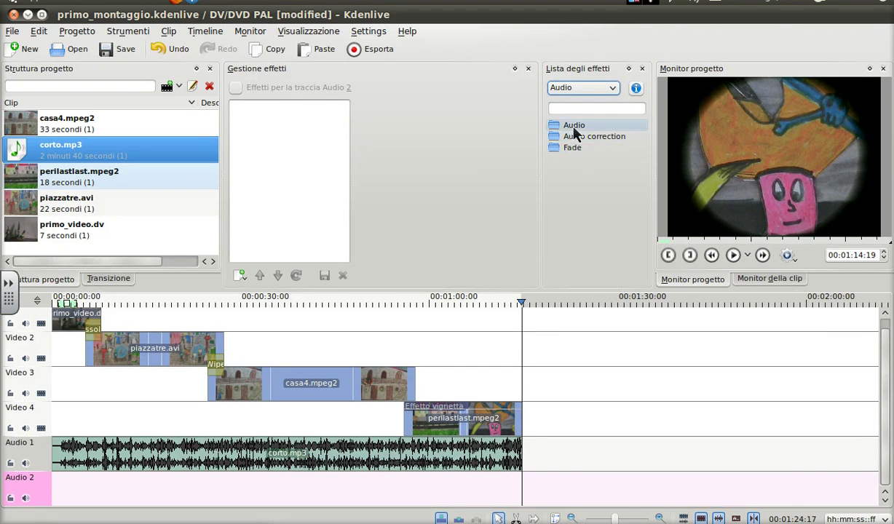
double_click(574, 126)
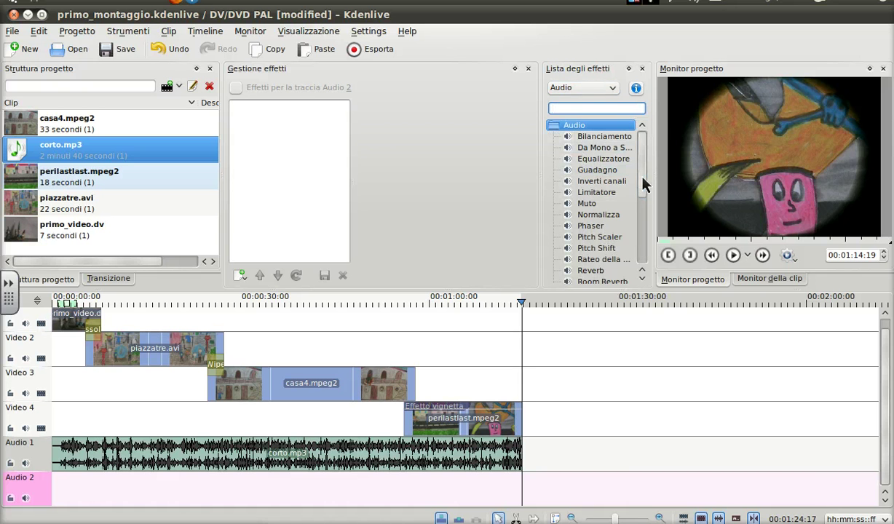
left_click_drag(644, 184, 647, 263)
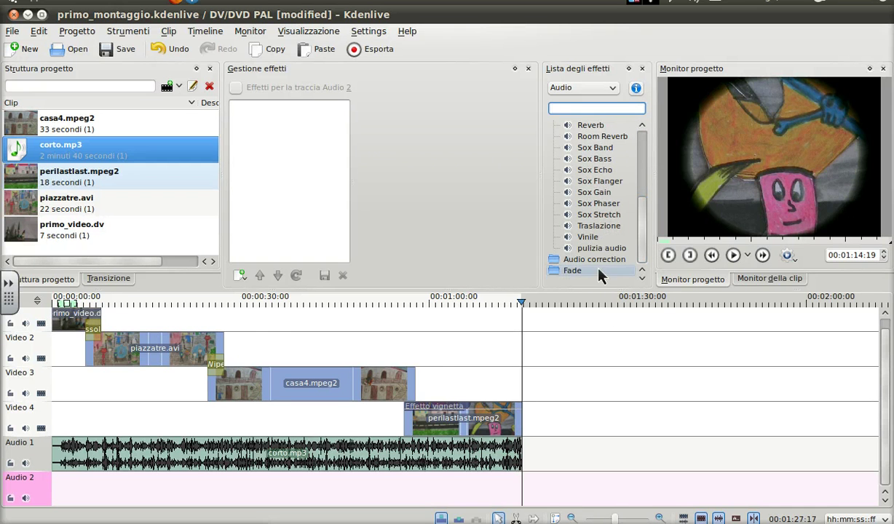
double_click(572, 271)
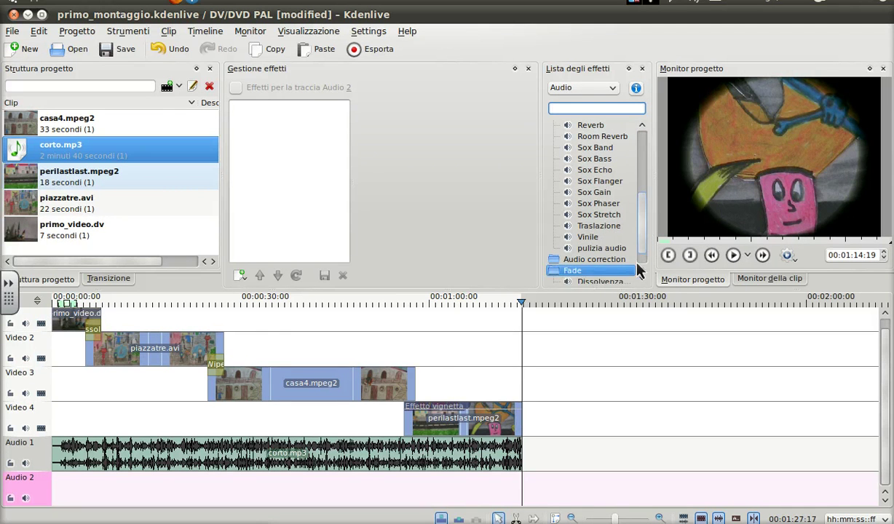
scroll(635, 269, "down", 1)
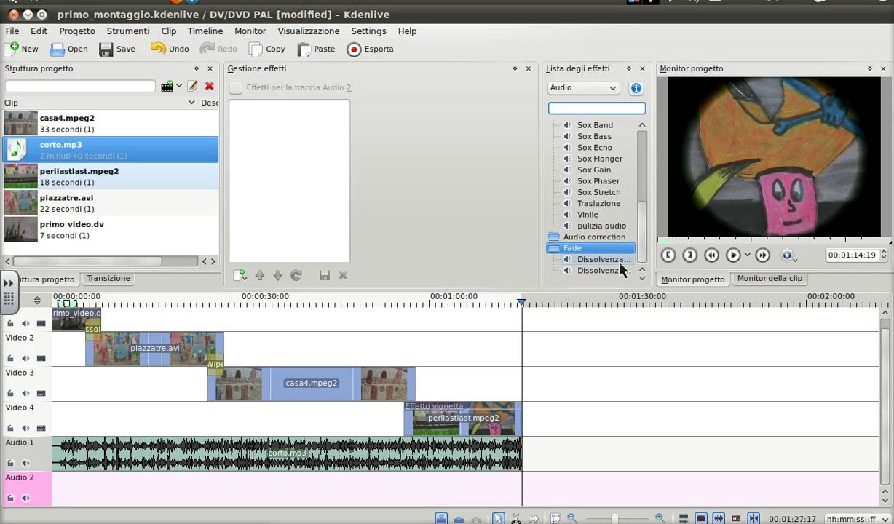
Apply the first Fade effect, Dissolvenza in entrata, to the Audio 2 track
left_click(620, 261)
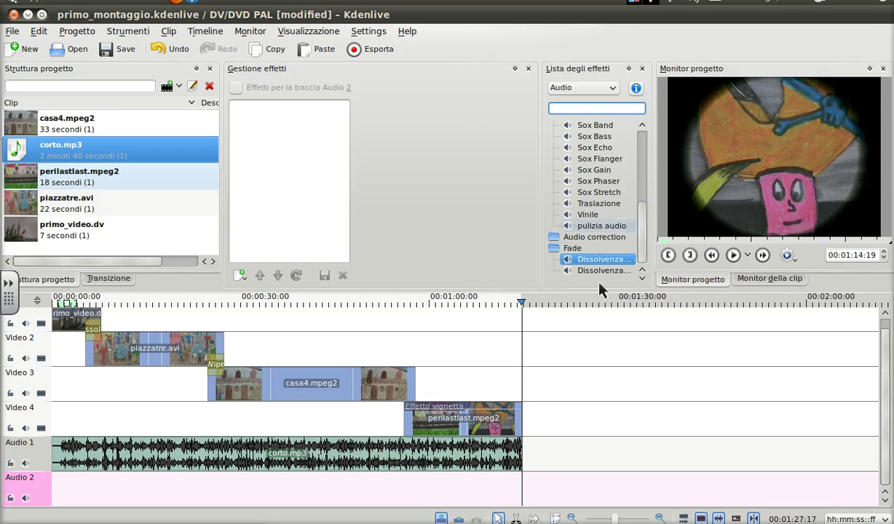
left_click_drag(603, 260, 603, 263)
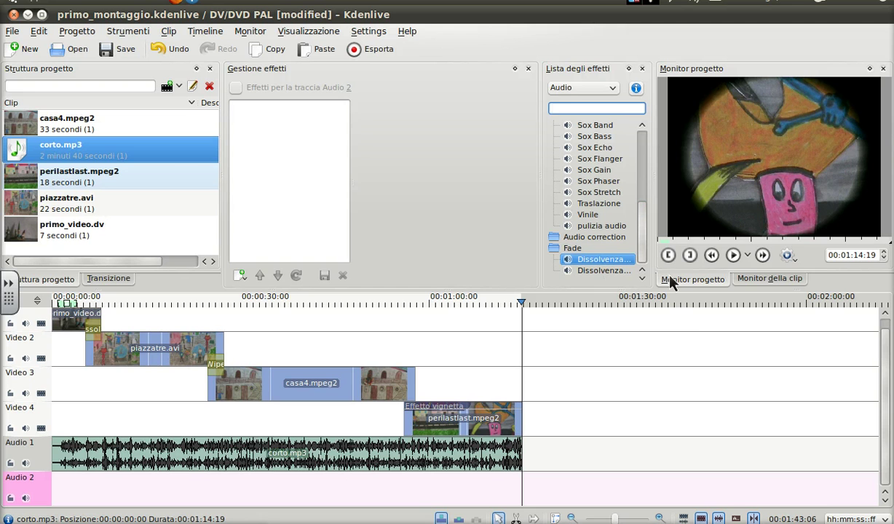
double_click(600, 264)
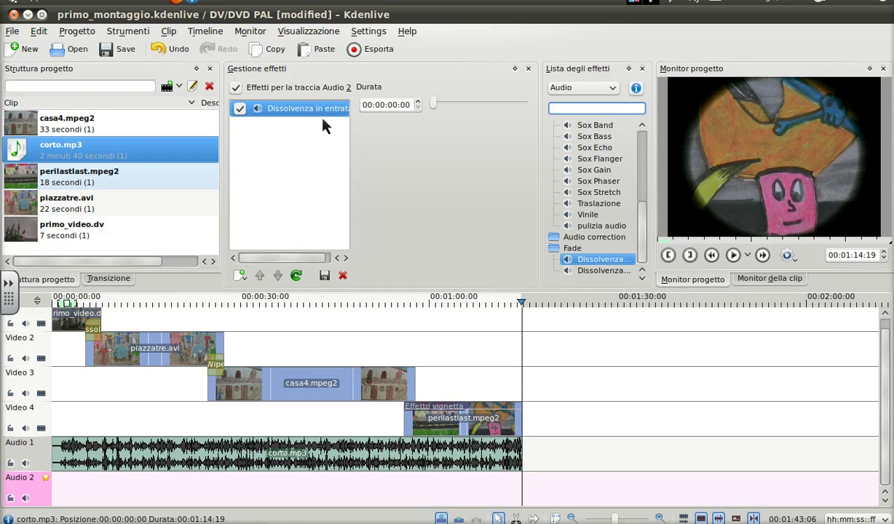
Add the Dissolvenza in entrata effect to the corto.mp3 clip on the Audio 1 track
left_click(194, 468)
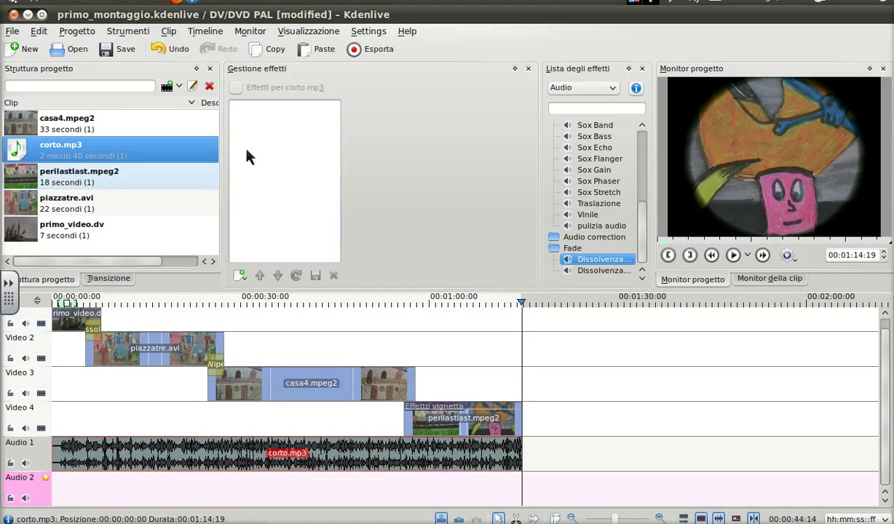
double_click(619, 259)
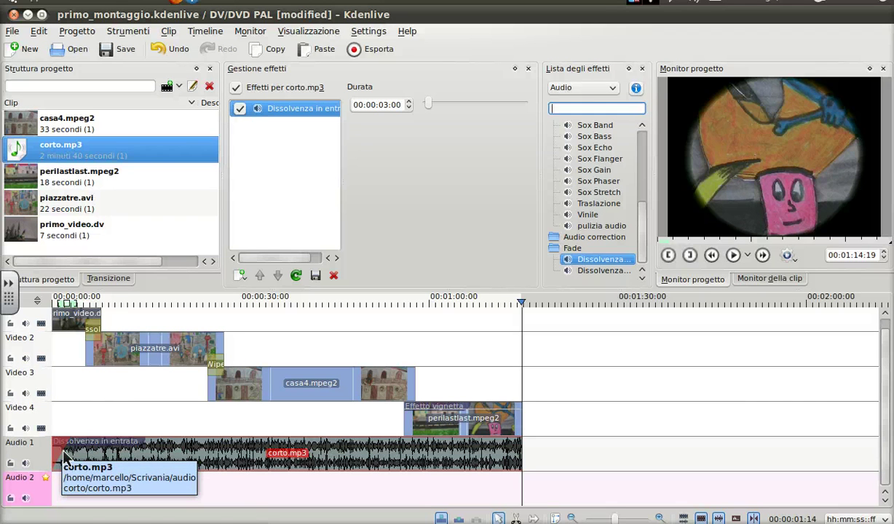
left_click(322, 126)
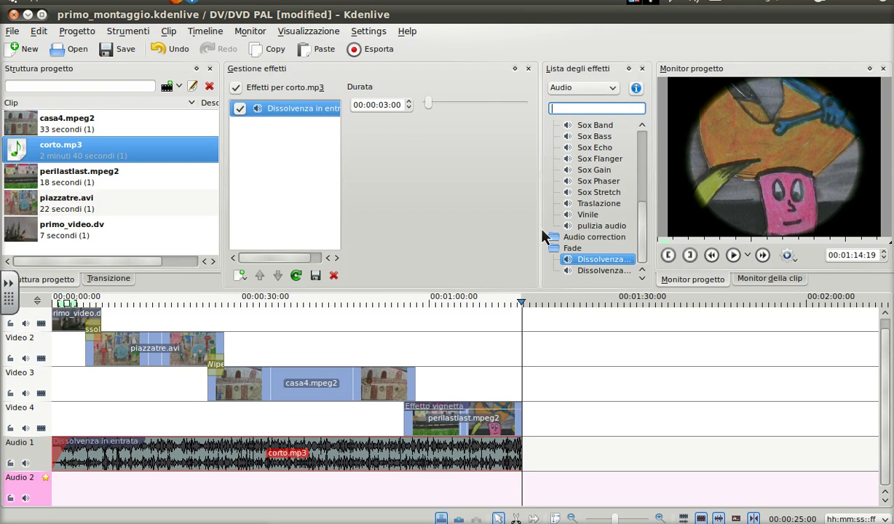
Widen the effects list to read the full effect names and add Dissolvenza in uscita to the corto.mp3 clip
left_click_drag(542, 235, 445, 240)
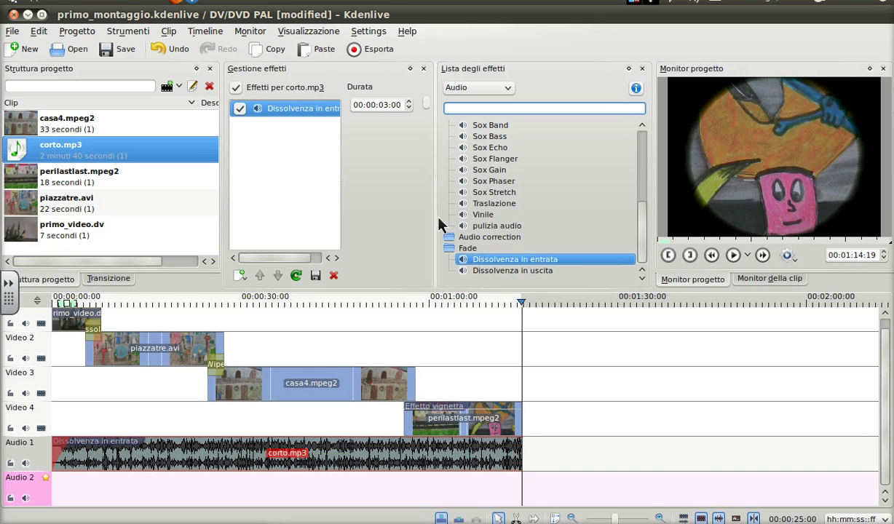
left_click_drag(440, 222, 435, 222)
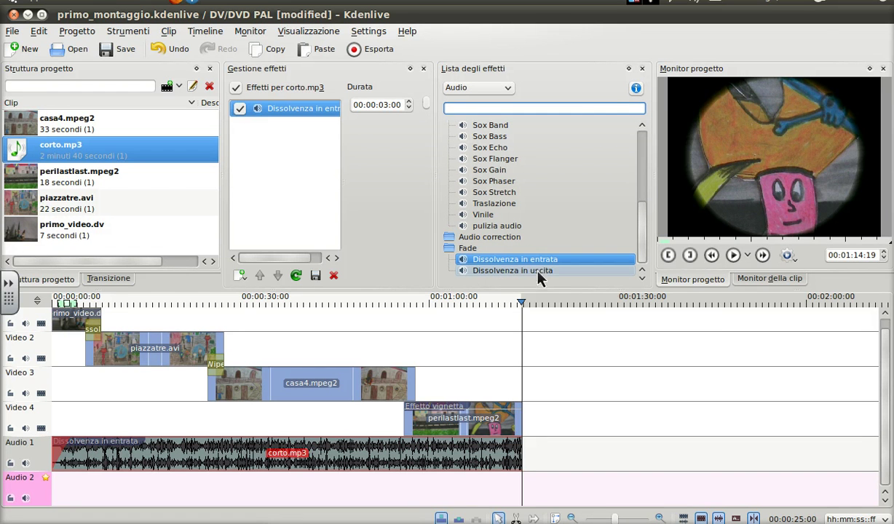
left_click(481, 452)
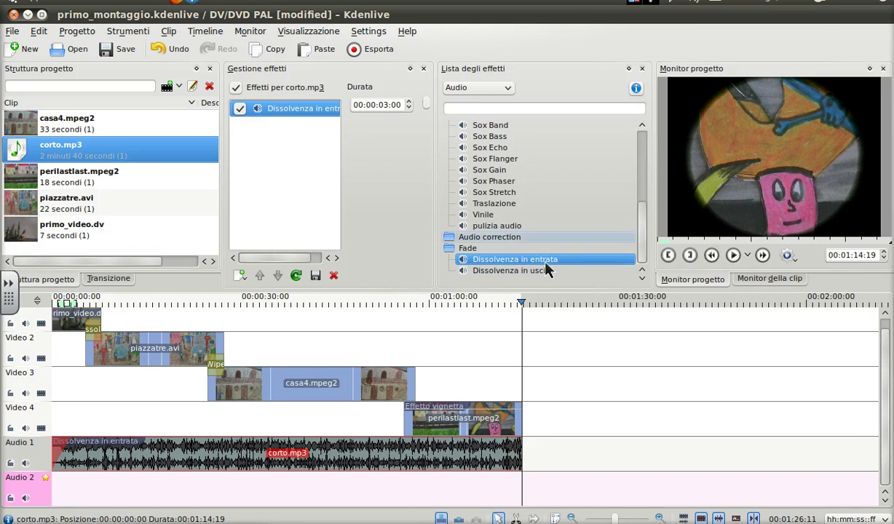
double_click(543, 272)
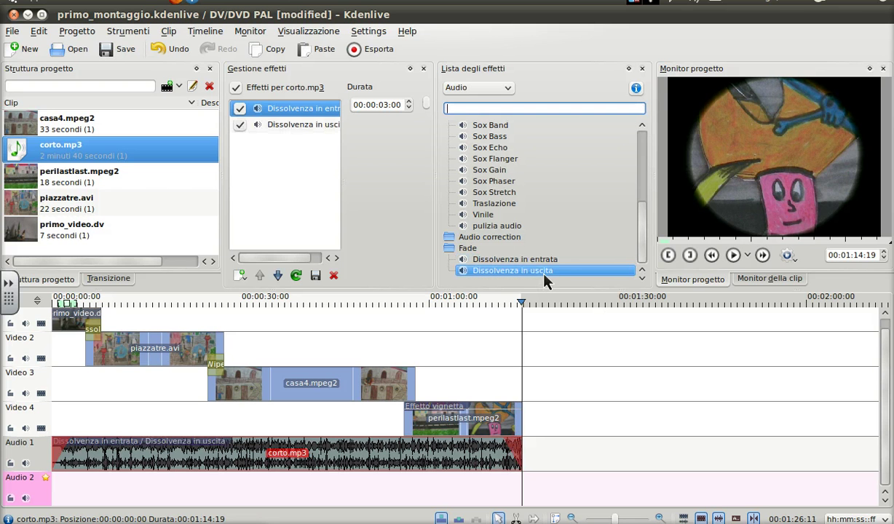
left_click(519, 455)
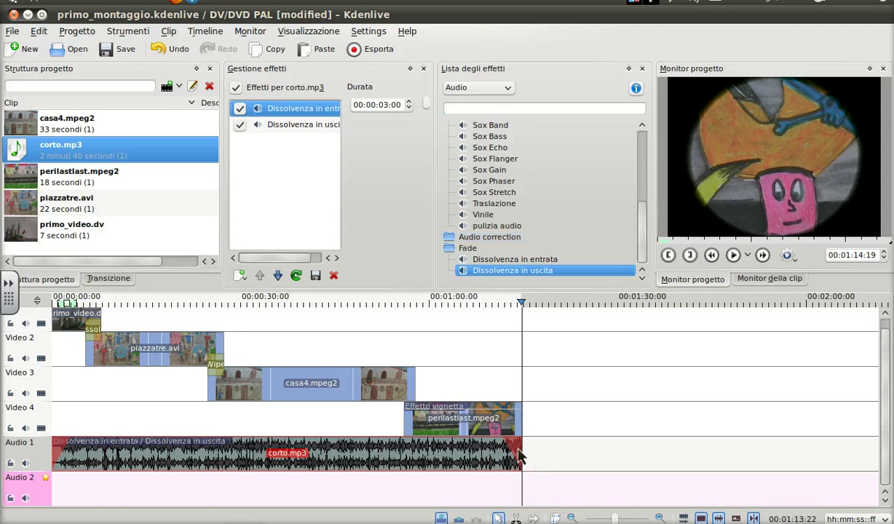
left_click(314, 107)
Show the Monitor registrazione in the workspace
left_click(310, 32)
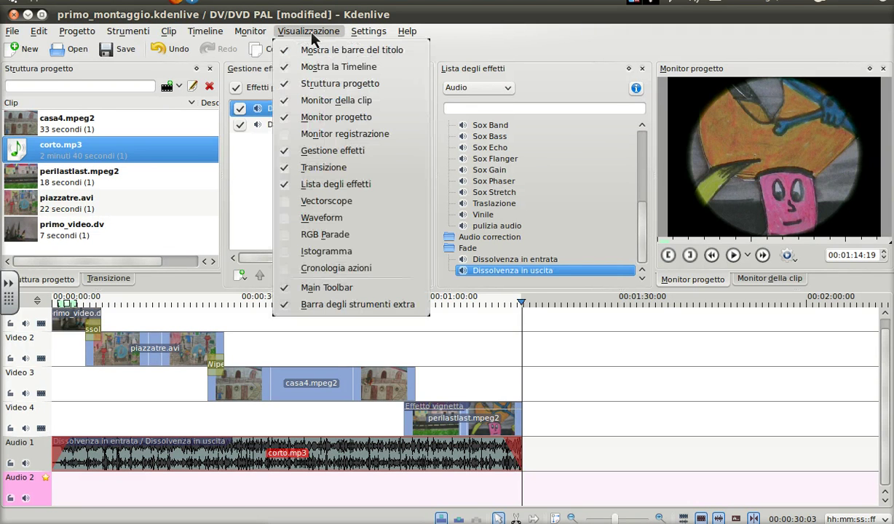
left_click(287, 136)
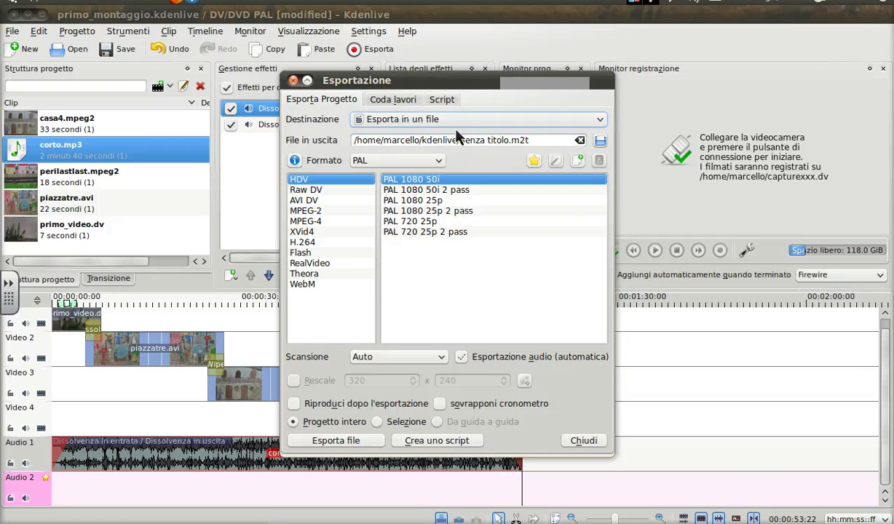
Choose the "primo montaggio" folder in Scrivania as the location for the exported file
left_click(600, 141)
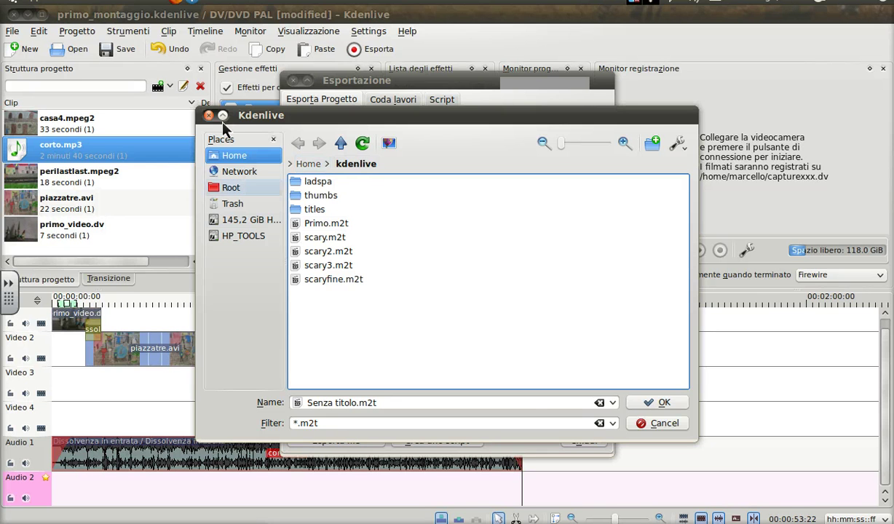
left_click(312, 168)
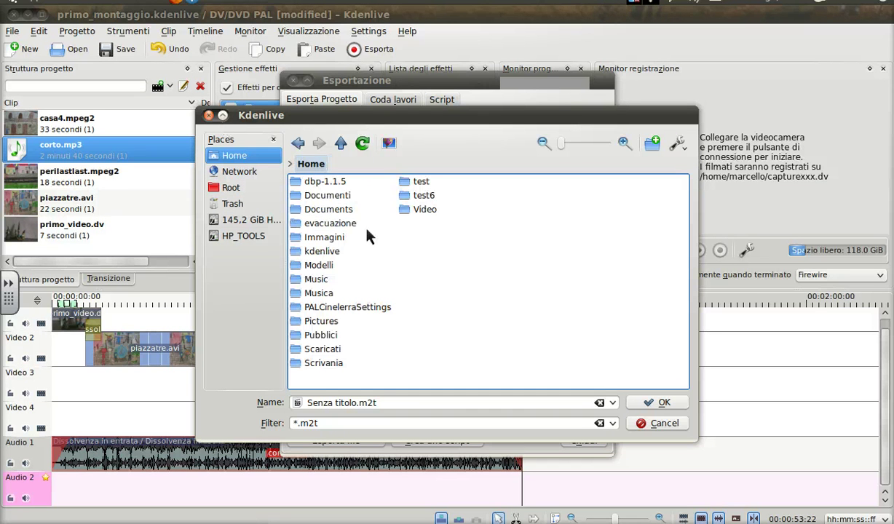
left_click(324, 368)
left_click(326, 365)
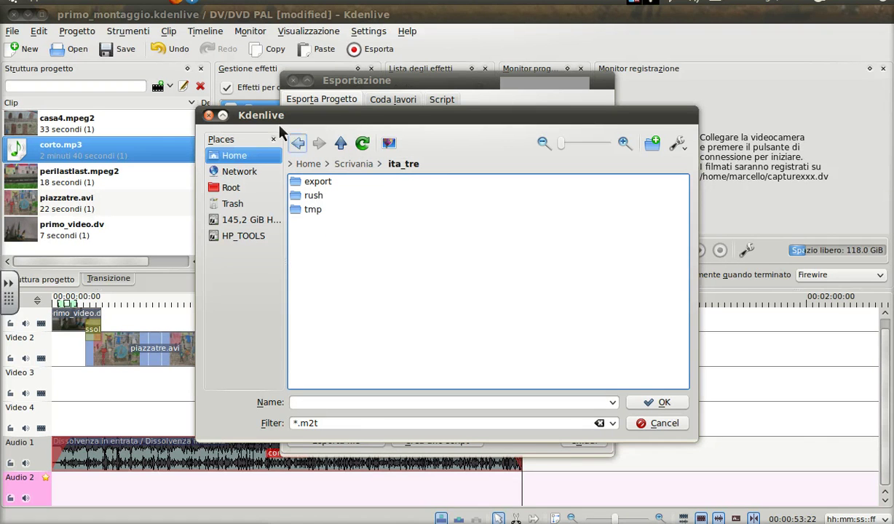
key("BackSpace")
key("Up")
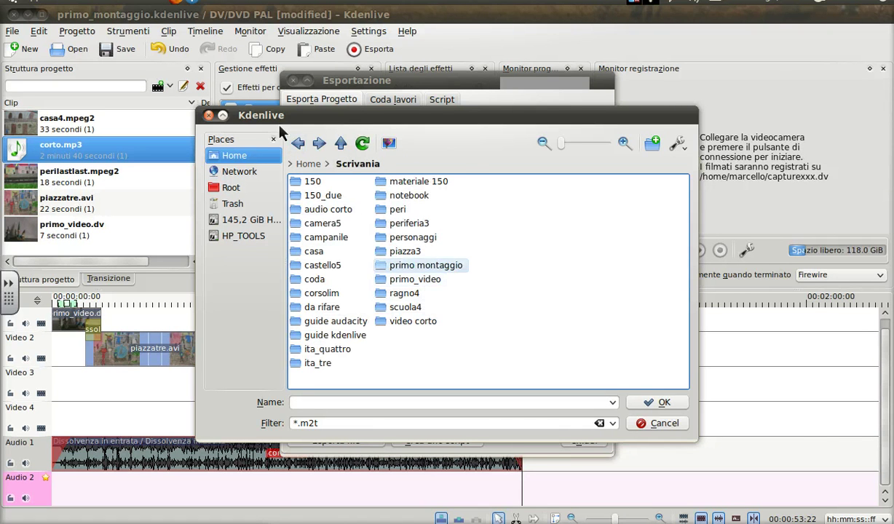
key("Return")
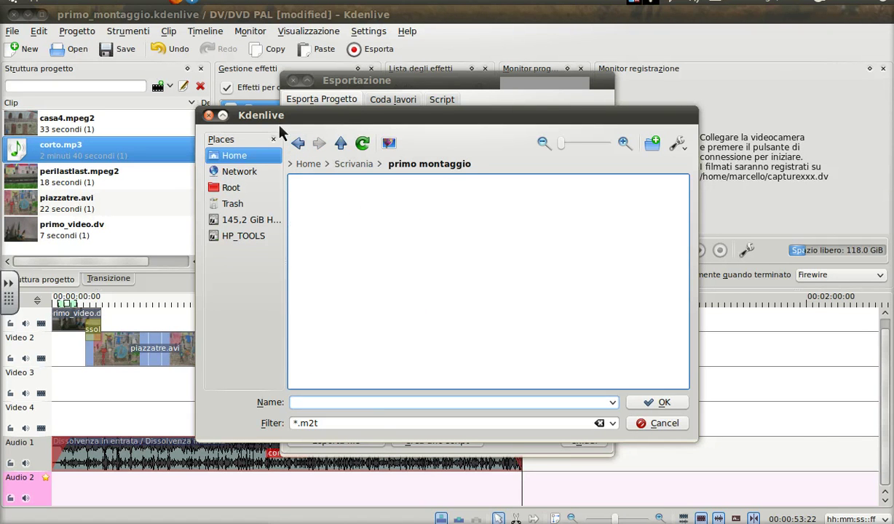